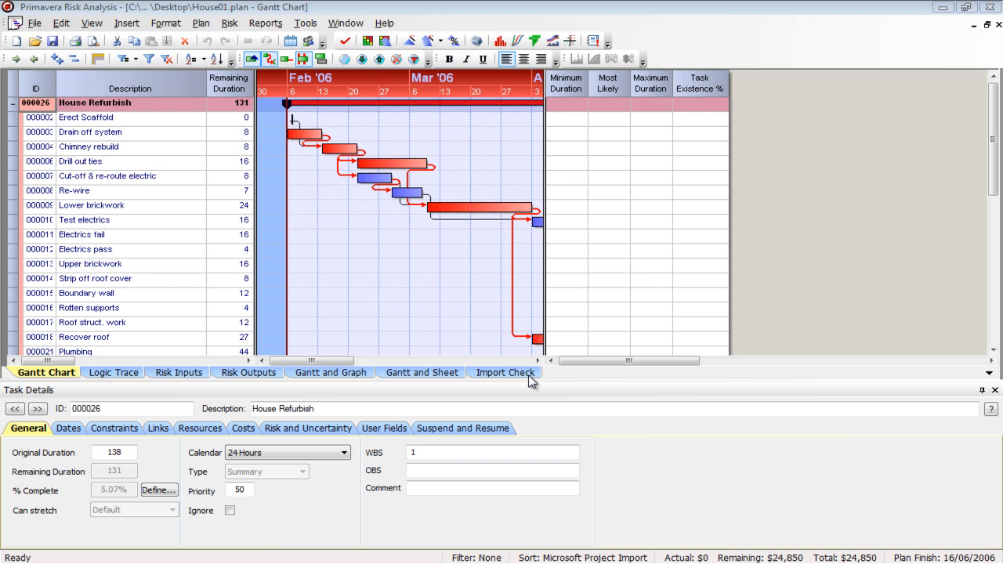
Step: Show the Import Check view, widen its Gantt chart area and bring the start of the House Refurbish bars into view
{"action": "left_click", "coordinate": [531, 379]}
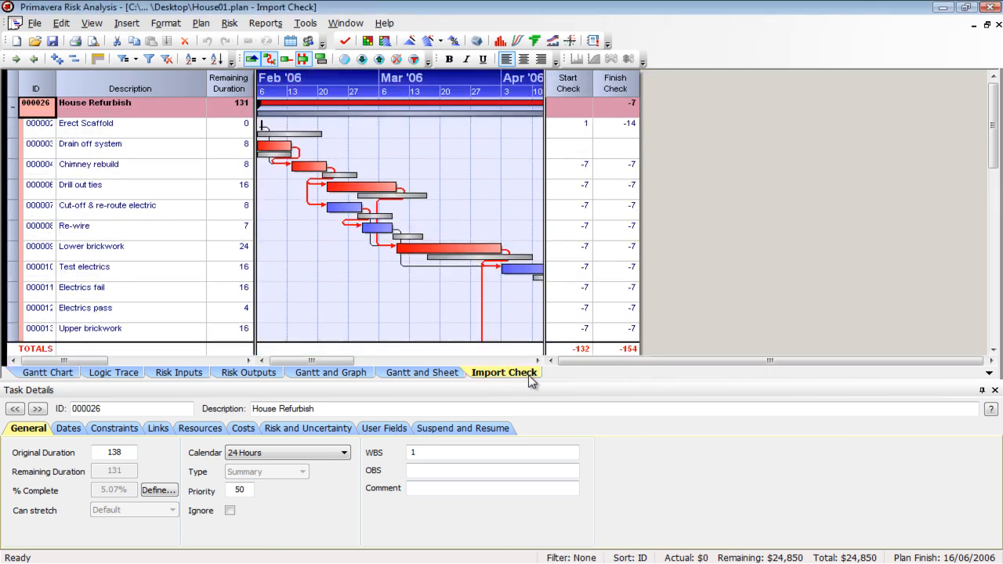
{"action": "left_click", "coordinate": [152, 132]}
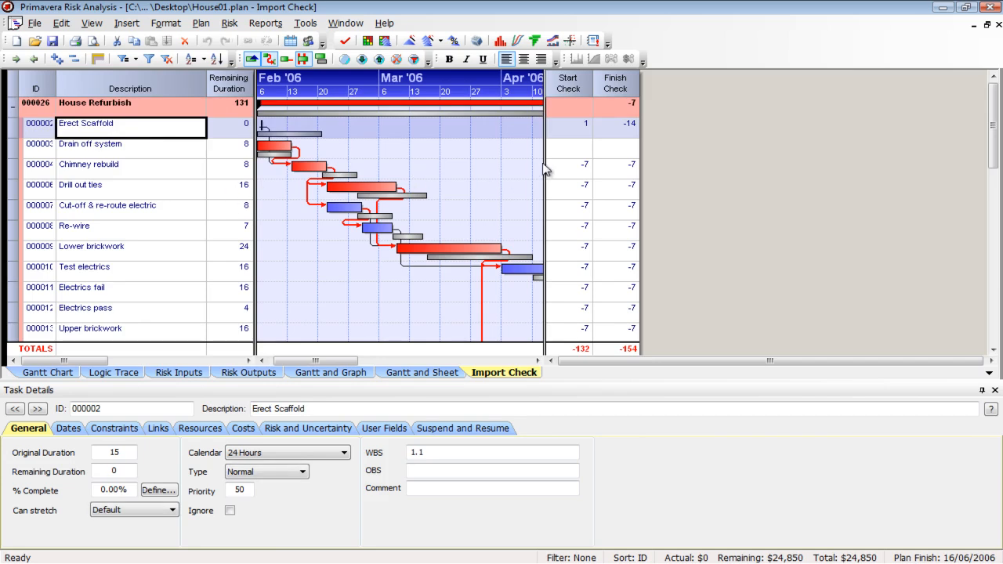
{"action": "left_click_drag", "start_coordinate": [546, 163], "coordinate": [804, 154]}
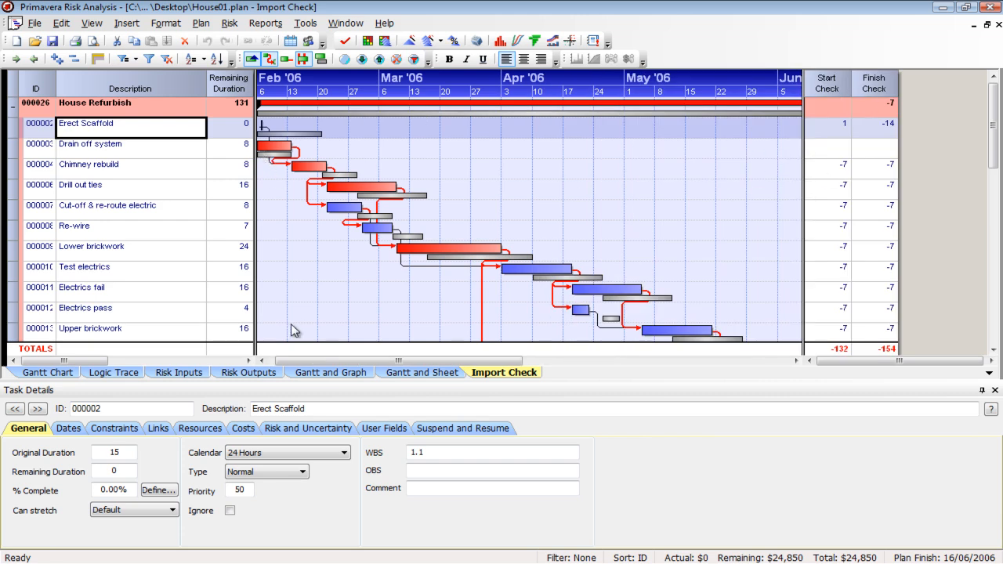
{"action": "left_click", "coordinate": [265, 361]}
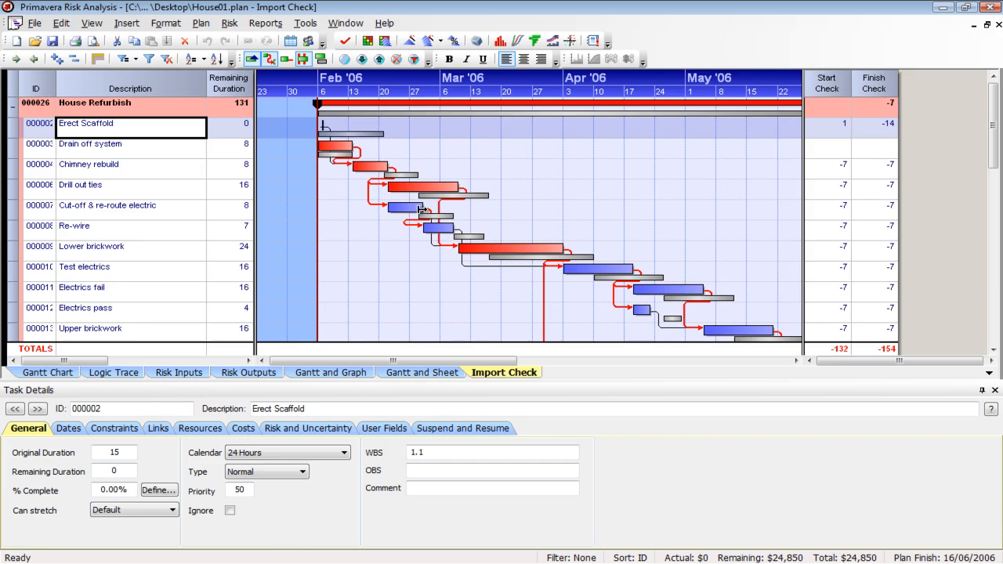
Step: Examine the start check, finish check and remaining duration of Erect Scaffold against the Drain off system task
{"action": "left_click", "coordinate": [187, 151]}
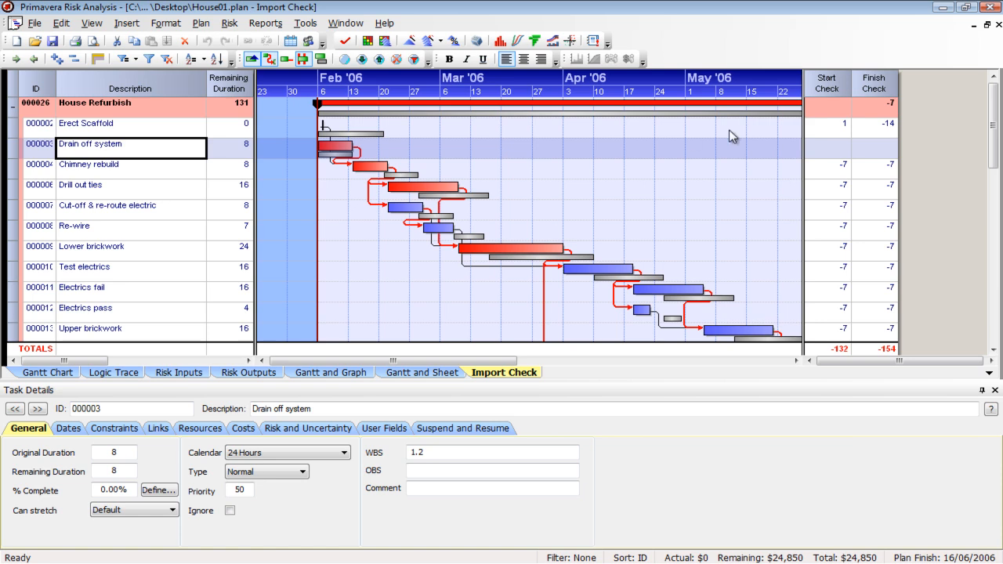
{"action": "left_click", "coordinate": [819, 132]}
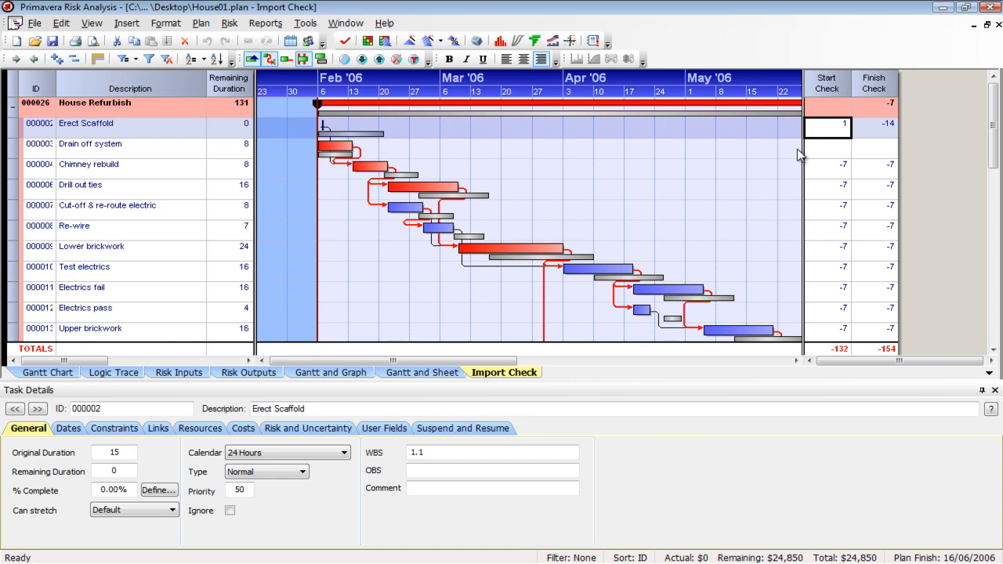
{"action": "left_click", "coordinate": [884, 135]}
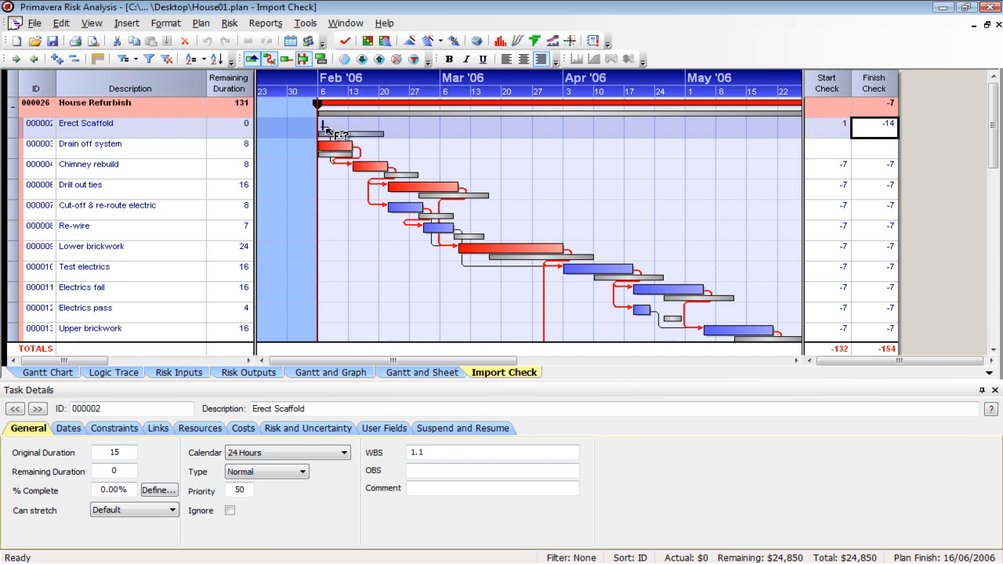
{"action": "left_click", "coordinate": [245, 148]}
{"action": "left_click", "coordinate": [241, 133]}
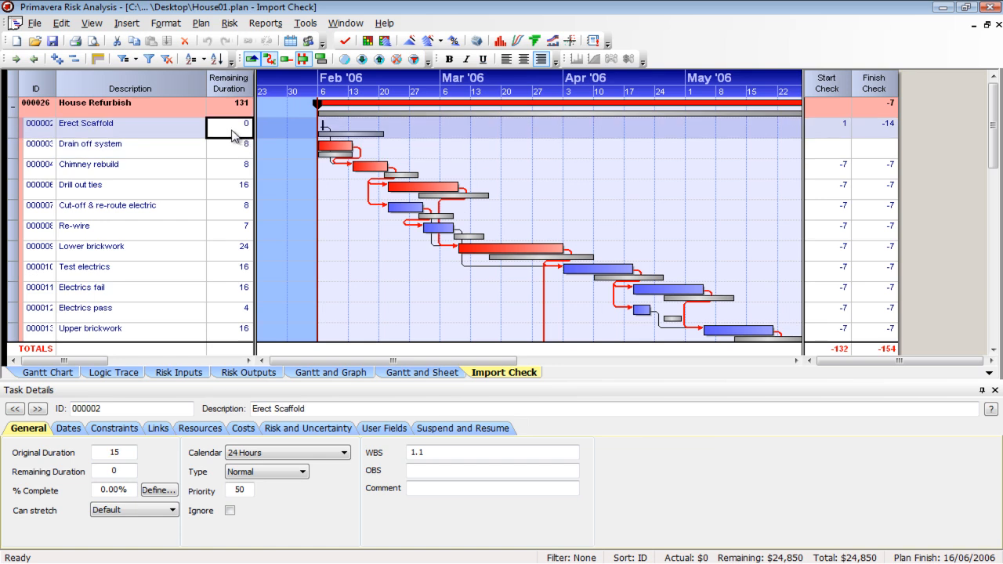
Step: Review the import log's task issues for Erect Scaffold and compare them with its bar in the Gantt chart
{"action": "left_click", "coordinate": [35, 23]}
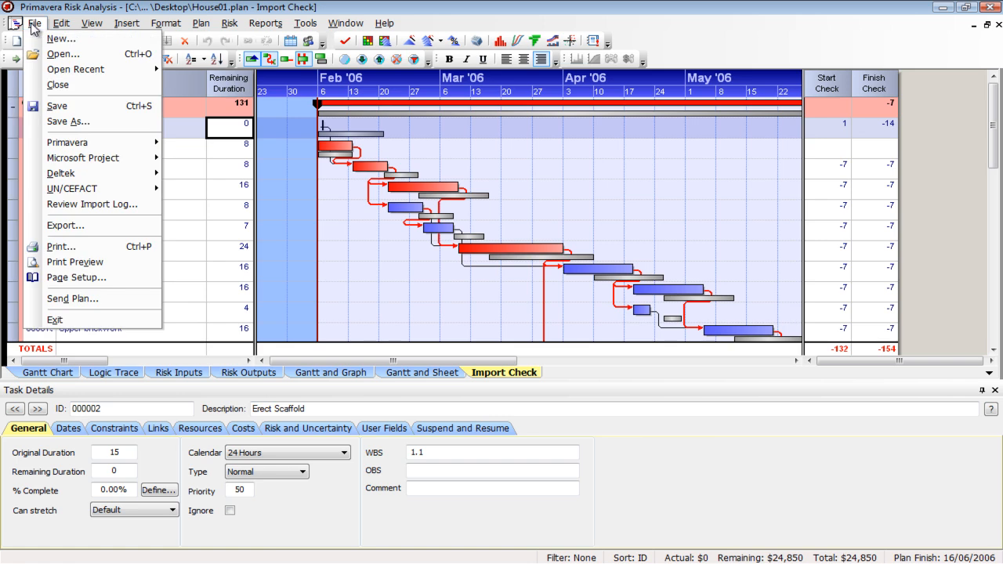
{"action": "left_click", "coordinate": [99, 204]}
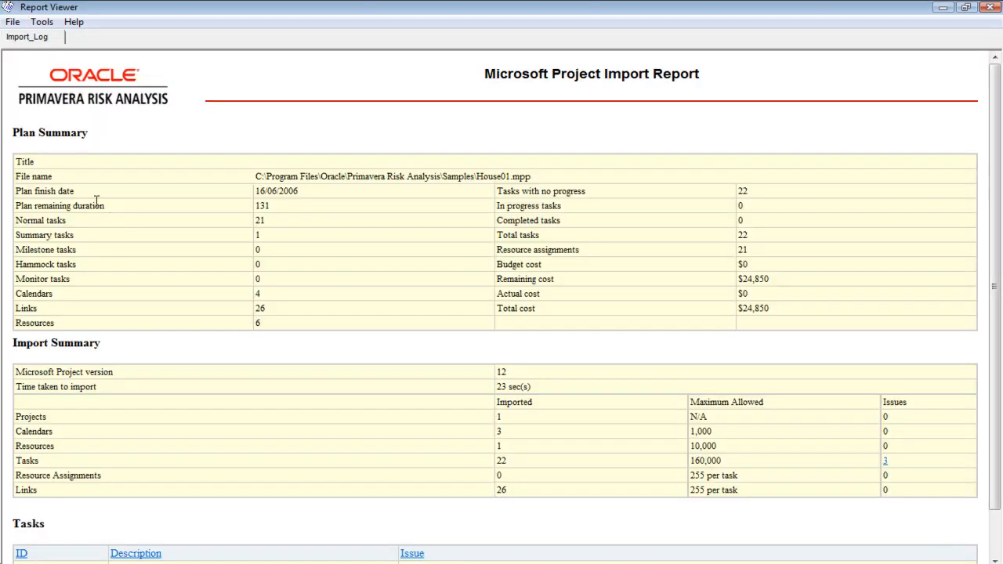
{"action": "scroll", "coordinate": [112, 222], "scroll_direction": "down", "scroll_amount": 1}
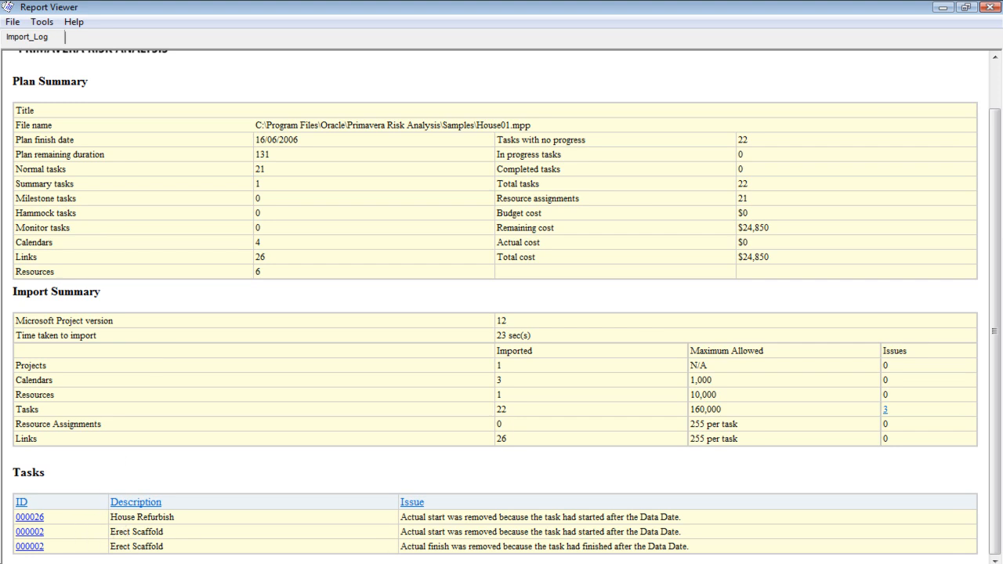
{"action": "left_click", "coordinate": [435, 563]}
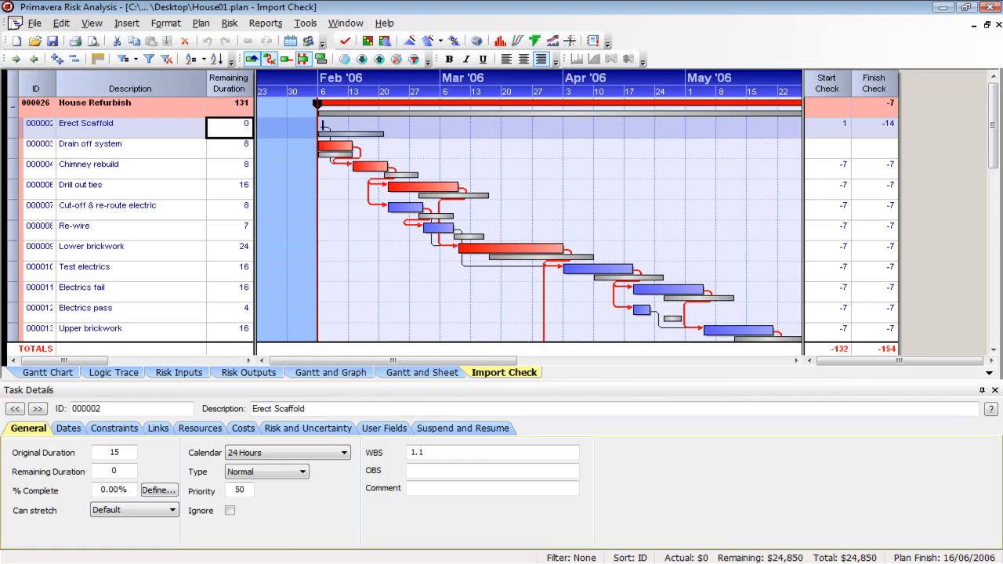
{"action": "left_click", "coordinate": [738, 562]}
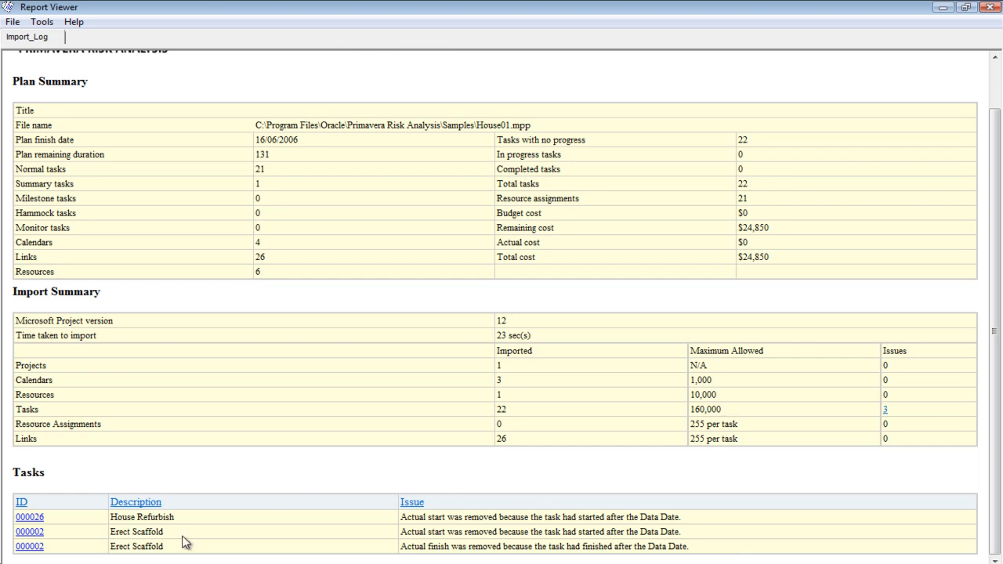
{"action": "left_click_drag", "start_coordinate": [401, 531], "coordinate": [440, 532]}
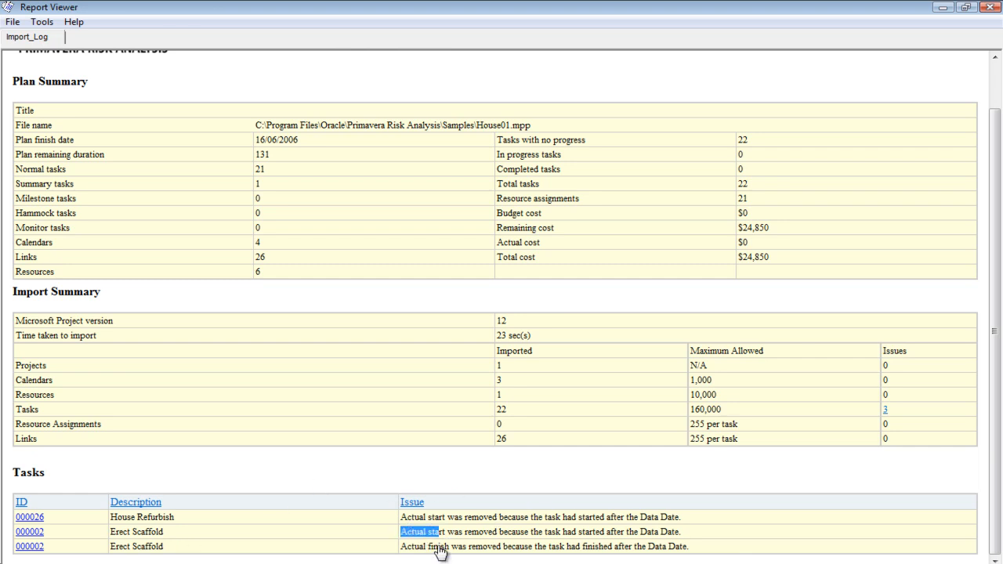
{"action": "left_click", "coordinate": [439, 562]}
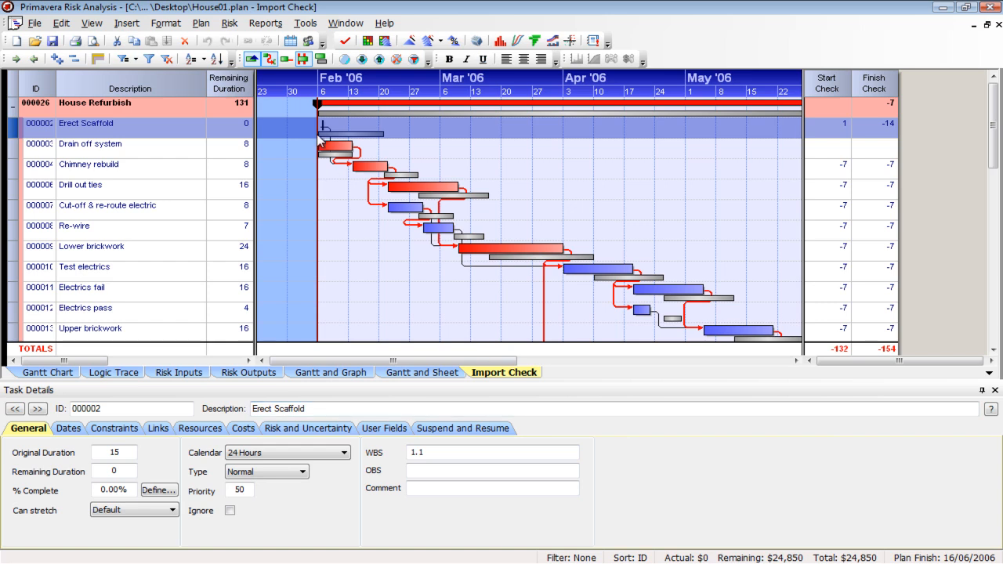
{"action": "left_click", "coordinate": [564, 562]}
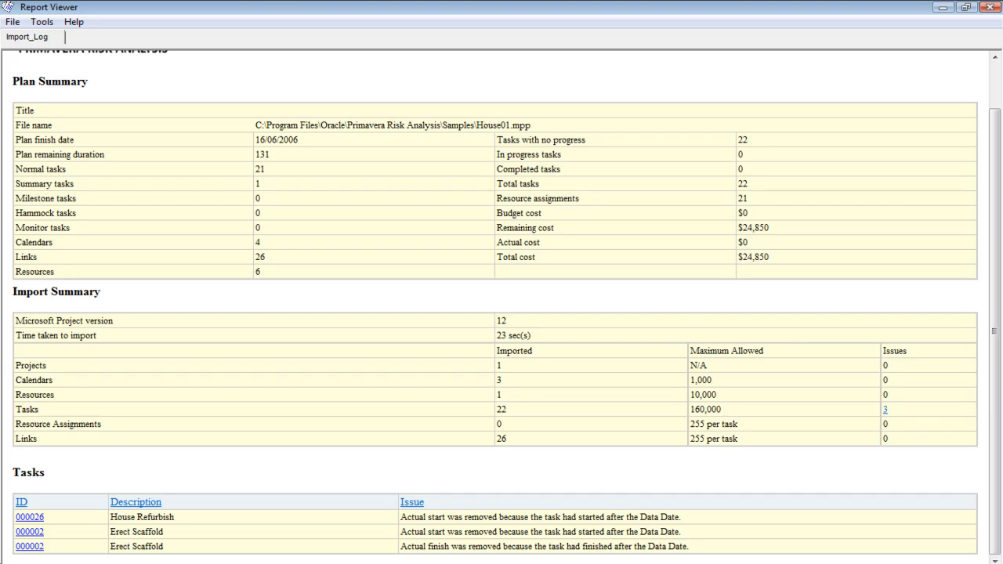
{"action": "left_click", "coordinate": [776, 562]}
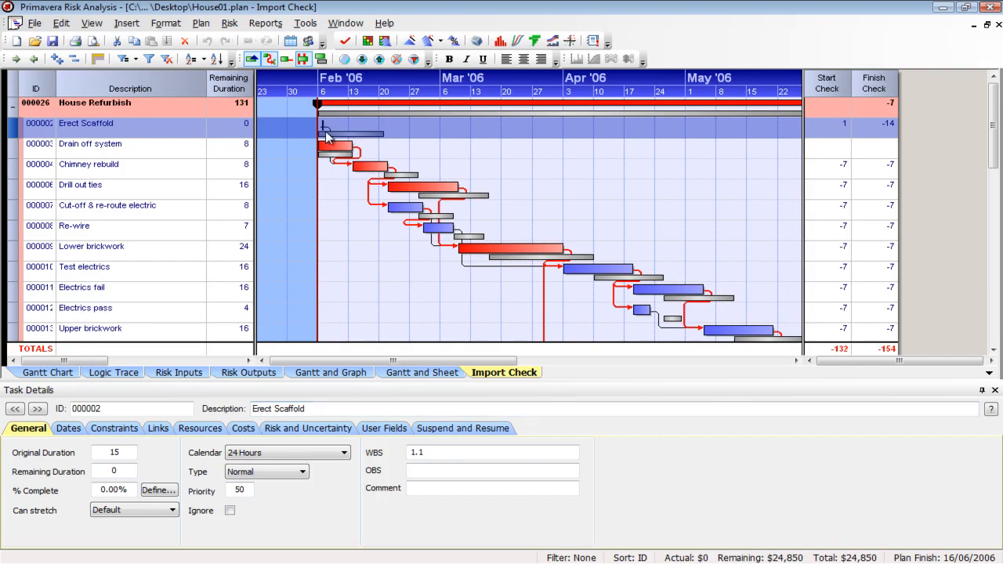
Step: Try remaining durations of 13, 14 and 15 in turn for the Erect Scaffold task
{"action": "left_click", "coordinate": [235, 154]}
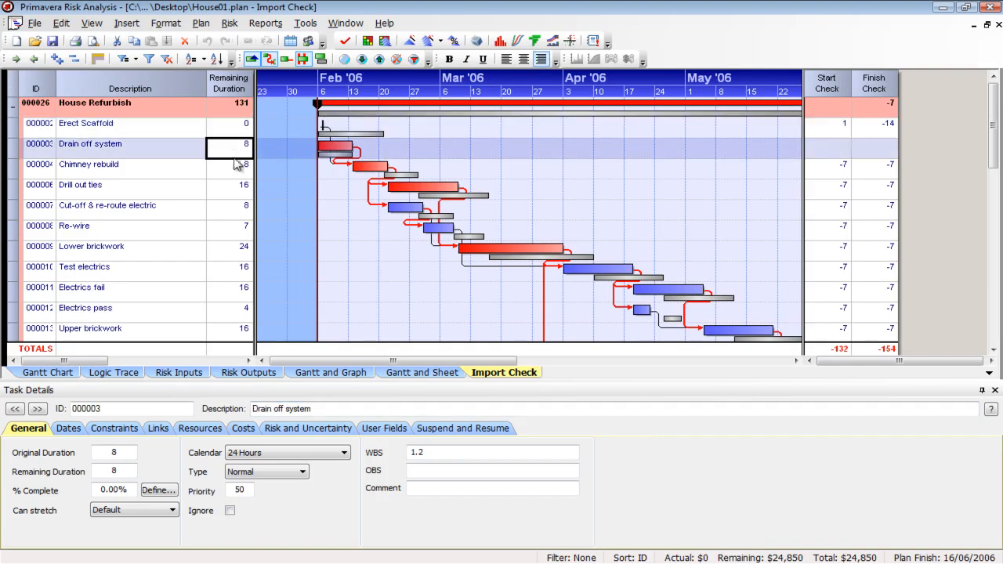
{"action": "left_click", "coordinate": [235, 133]}
{"action": "type", "text": "13"}
{"action": "left_click", "coordinate": [237, 157]}
{"action": "left_click", "coordinate": [241, 129]}
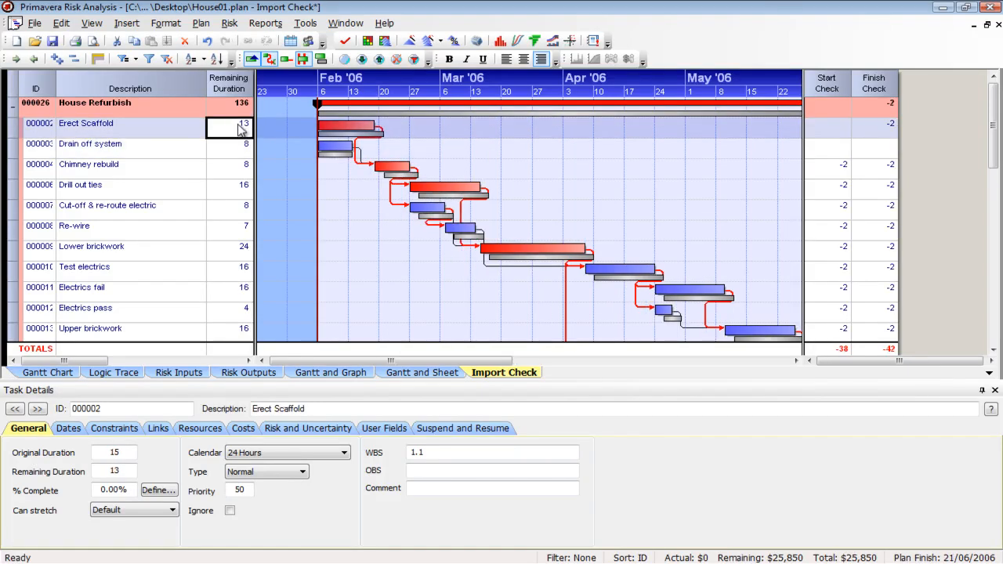
{"action": "type", "text": "14"}
{"action": "left_click", "coordinate": [241, 159]}
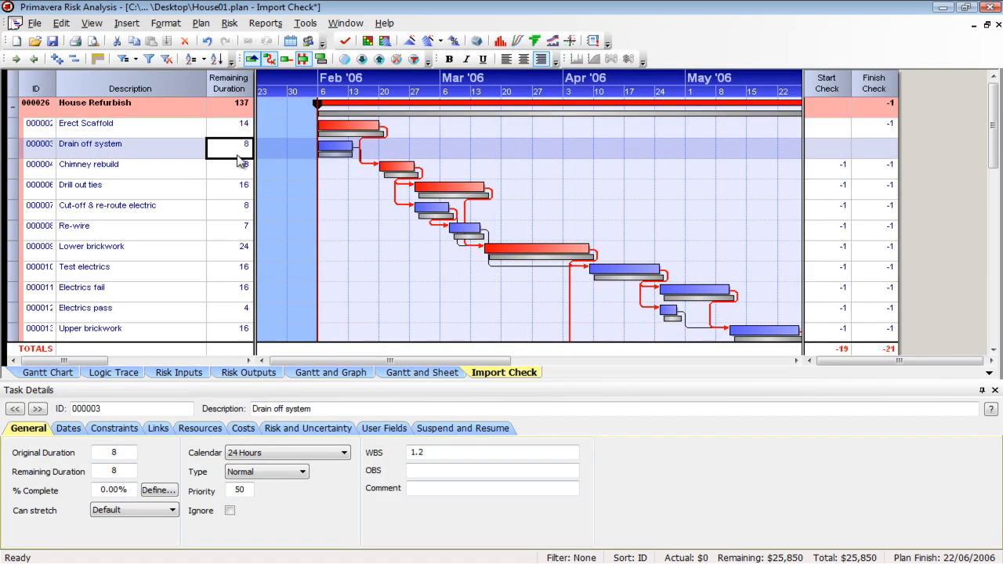
{"action": "left_click", "coordinate": [237, 132]}
{"action": "type", "text": "15"}
{"action": "left_click", "coordinate": [235, 160]}
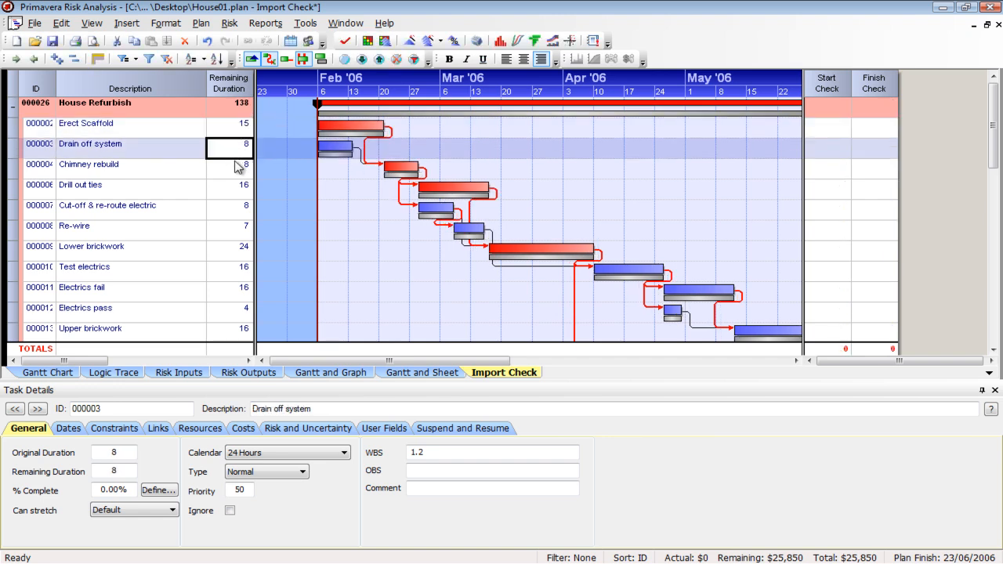
Step: Return the Erect Scaffold task's remaining duration to 0
{"action": "left_click", "coordinate": [243, 132]}
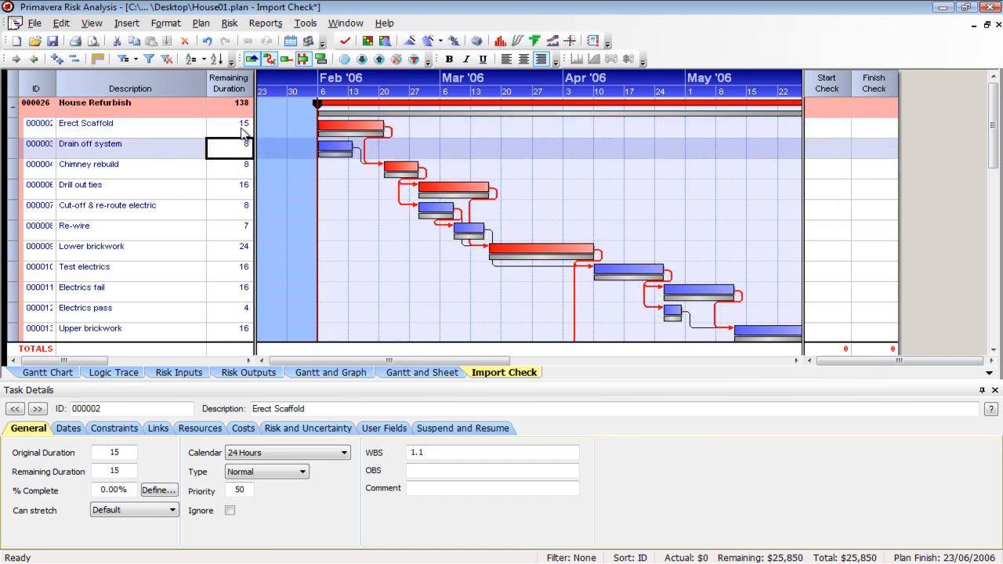
{"action": "type", "text": "0"}
{"action": "left_click", "coordinate": [243, 156]}
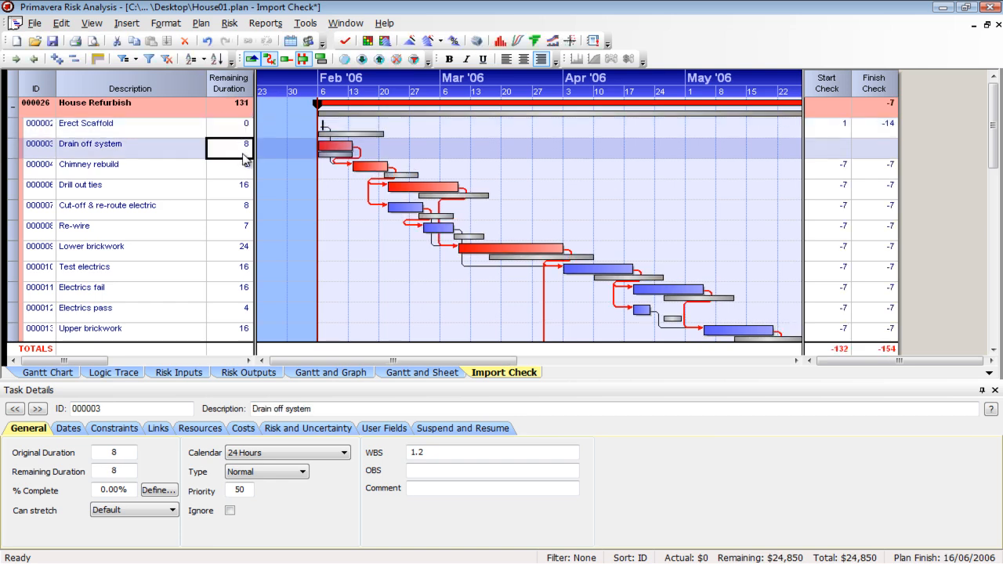
Step: Inspect the start check of Chimney rebuild and both the start and finish checks of Drill out ties
{"action": "left_click", "coordinate": [841, 168]}
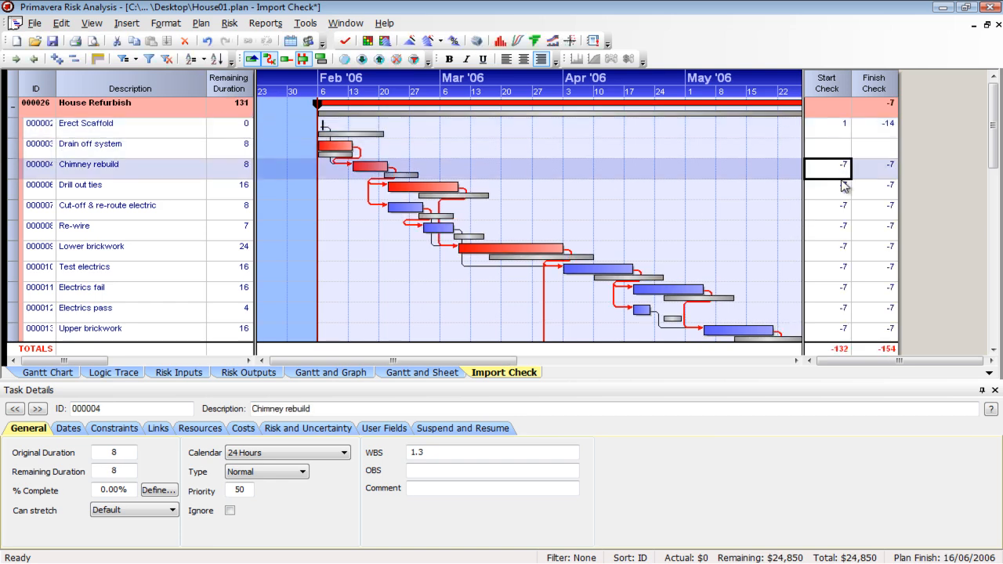
{"action": "left_click", "coordinate": [843, 192]}
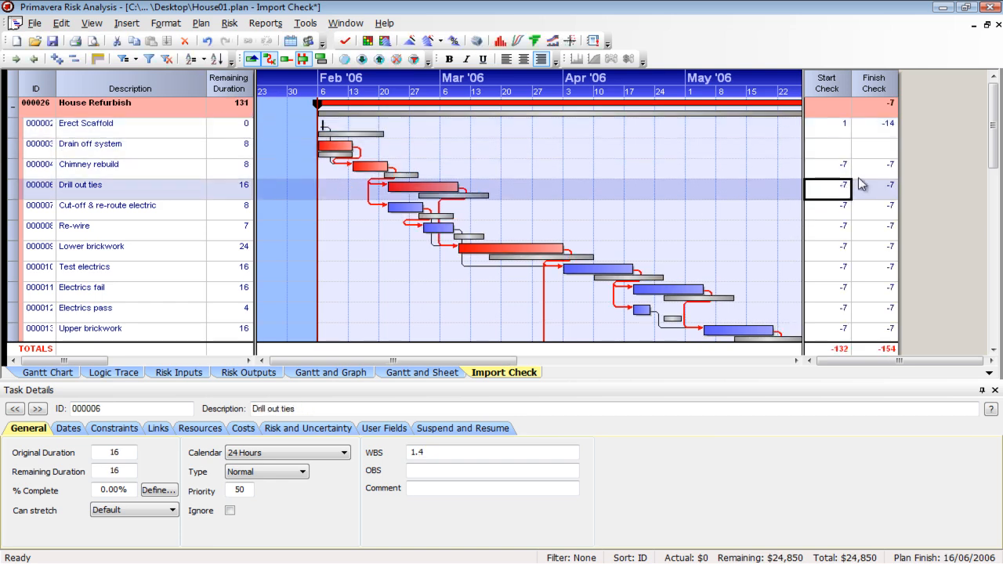
{"action": "left_click", "coordinate": [874, 190]}
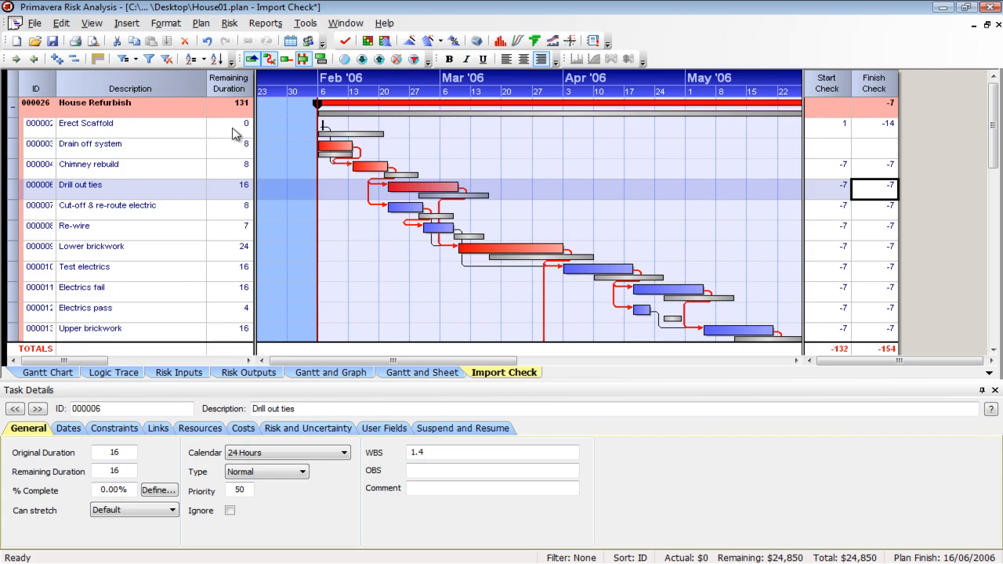
Step: Reopen the import log and reread the actual start and actual finish issues listed for Erect Scaffold
{"action": "left_click", "coordinate": [34, 23]}
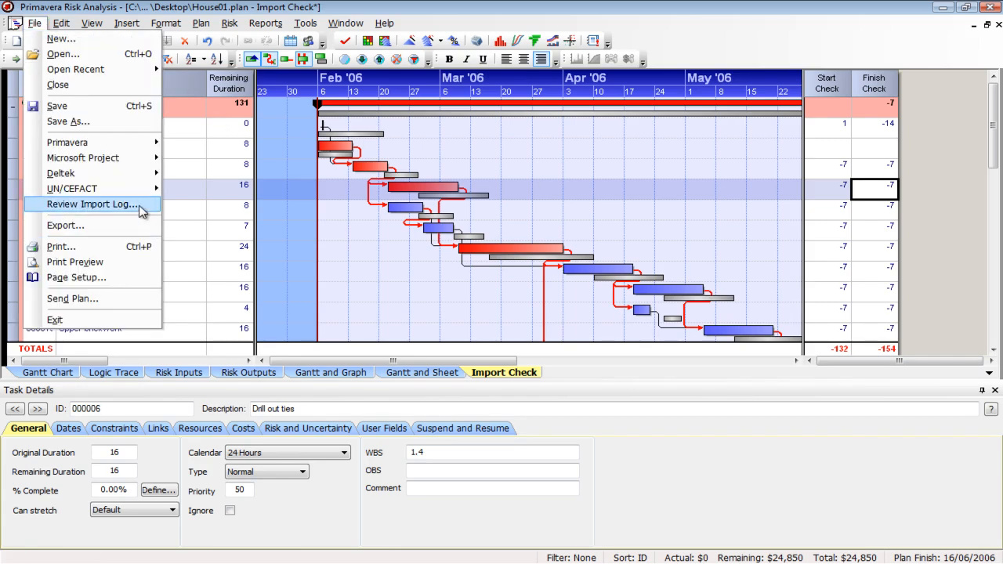
{"action": "left_click", "coordinate": [139, 204]}
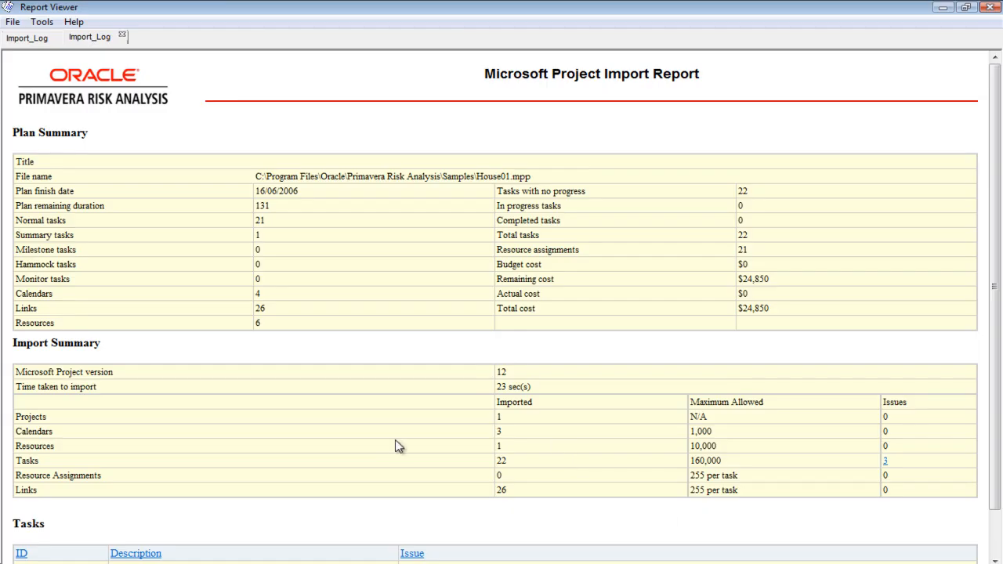
{"action": "scroll", "coordinate": [395, 445], "scroll_direction": "down", "scroll_amount": 2}
{"action": "left_click_drag", "start_coordinate": [426, 517], "coordinate": [466, 531]}
{"action": "left_click", "coordinate": [423, 541]}
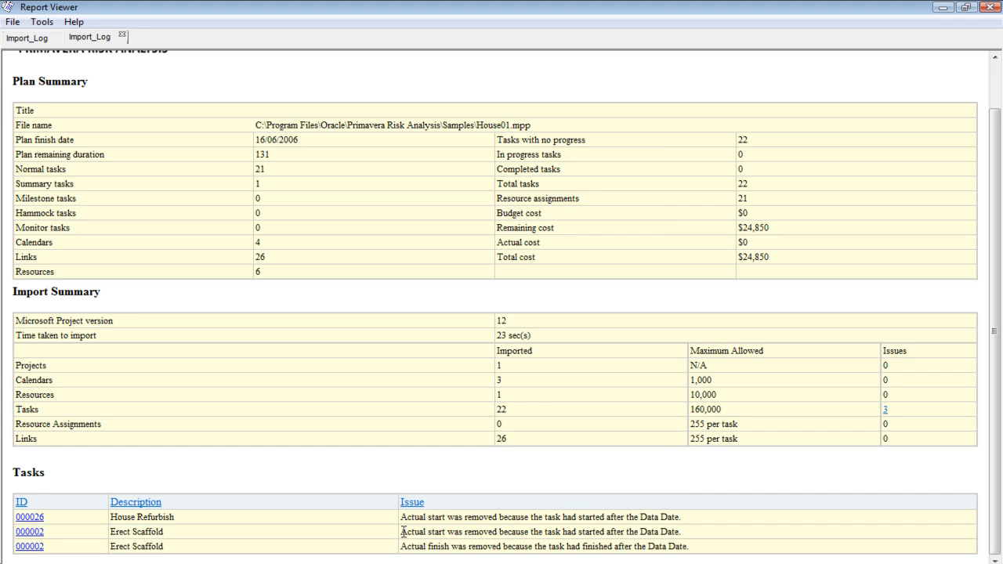
{"action": "left_click_drag", "start_coordinate": [403, 531], "coordinate": [451, 546]}
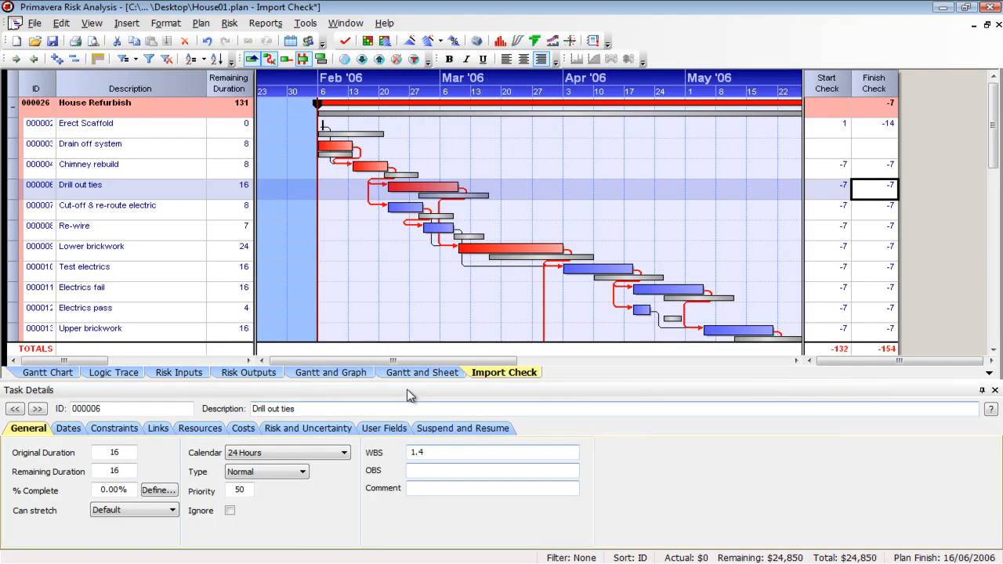
Step: Set the Erect Scaffold task's remaining duration to 15
{"action": "left_click", "coordinate": [225, 129]}
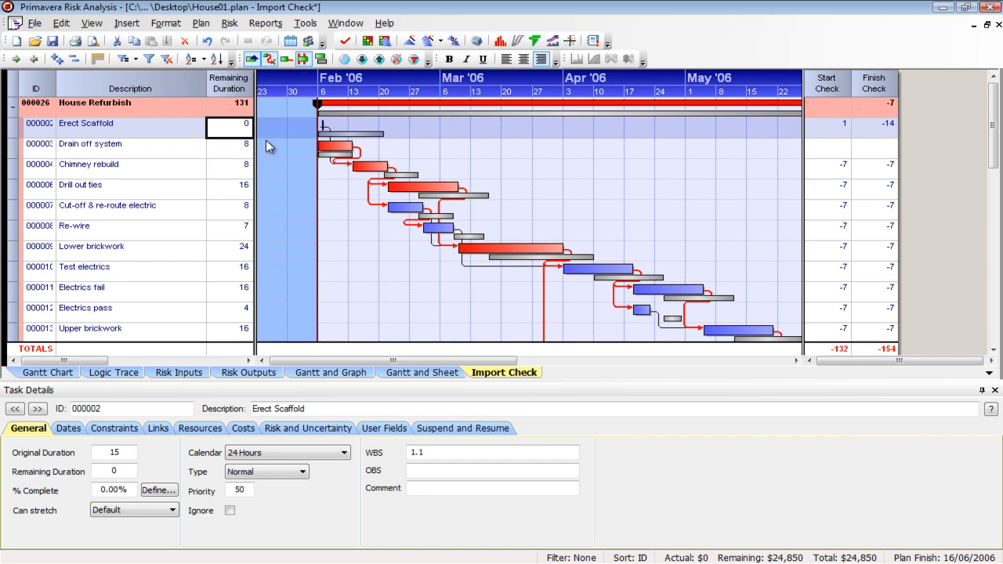
{"action": "type", "text": "15"}
{"action": "left_click", "coordinate": [238, 148]}
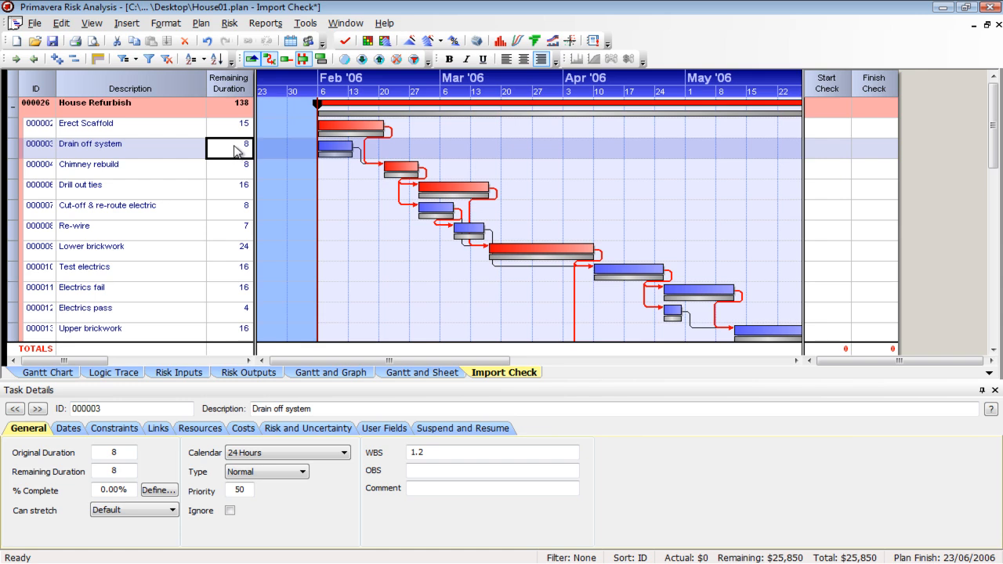
Step: Set the Drain off system task's remaining duration to 14
{"action": "left_click", "coordinate": [243, 174]}
{"action": "left_click", "coordinate": [241, 155]}
{"action": "type", "text": "14"}
{"action": "left_click", "coordinate": [242, 169]}
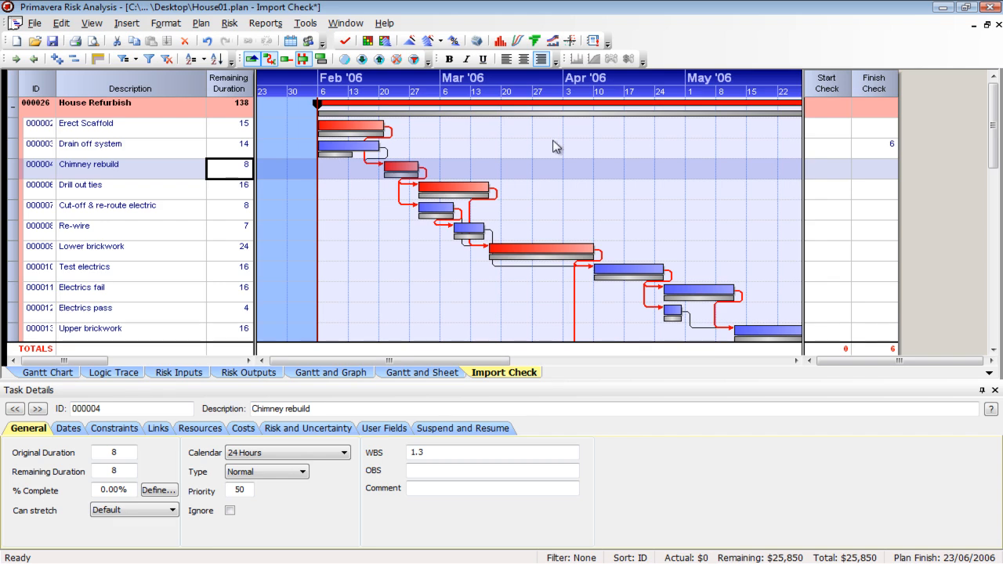
Step: Check the start and finish check values for the Drain off system task
{"action": "left_click", "coordinate": [824, 156]}
{"action": "left_click", "coordinate": [878, 152]}
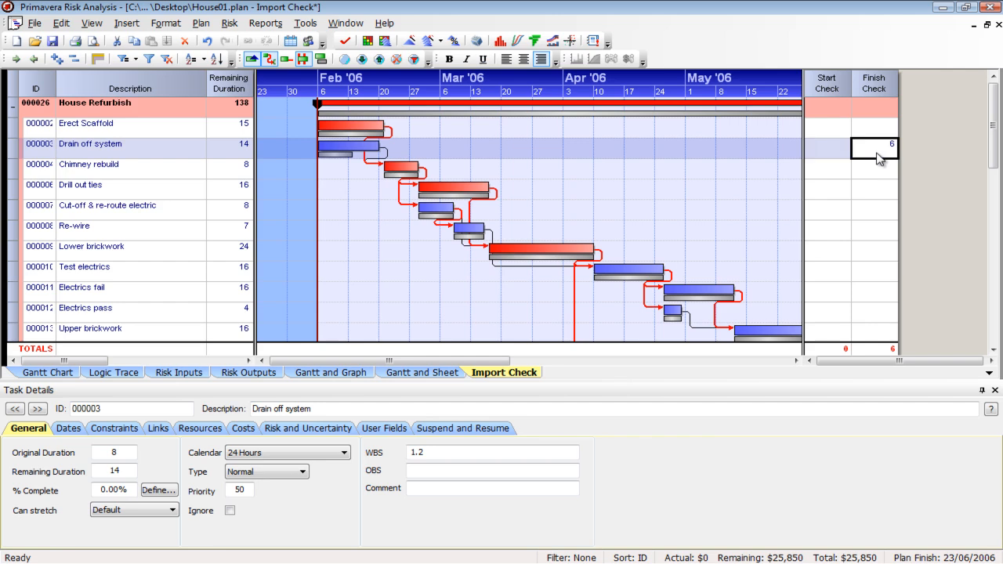
{"action": "left_click", "coordinate": [832, 166]}
{"action": "left_click", "coordinate": [835, 154]}
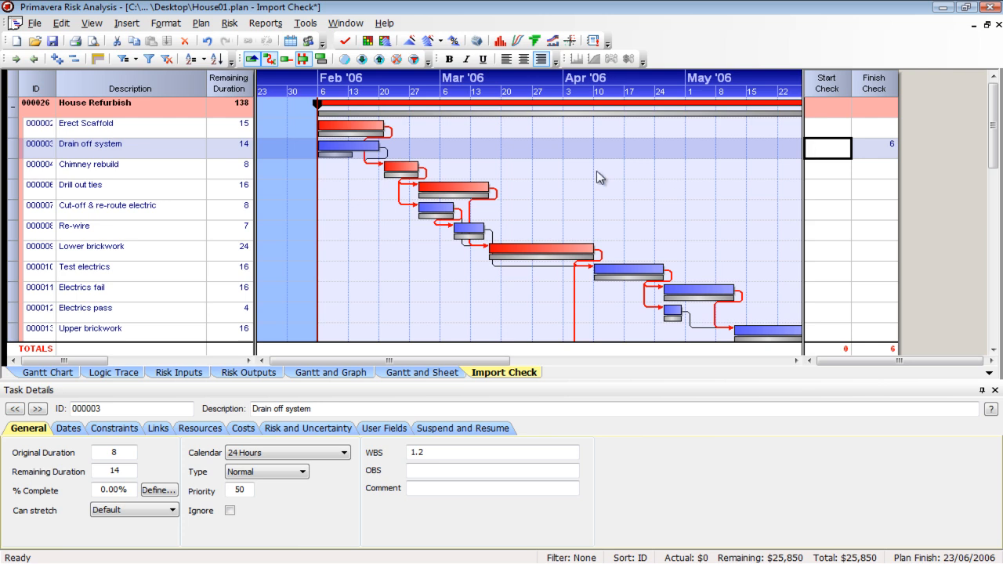
Step: Set the Drain off system task's remaining duration to 5 and check its finish check value
{"action": "left_click", "coordinate": [230, 149]}
{"action": "type", "text": "5"}
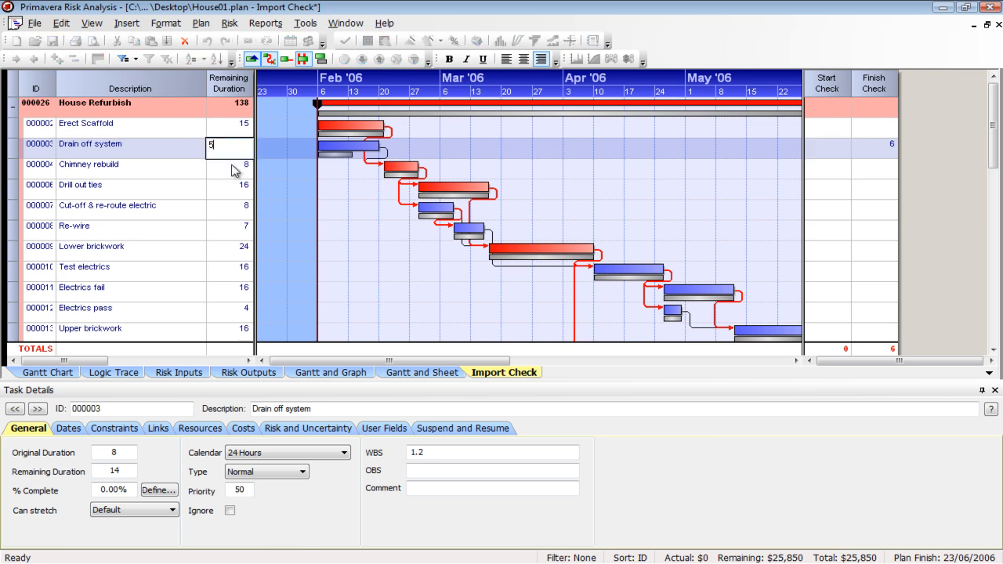
{"action": "key", "text": "Return"}
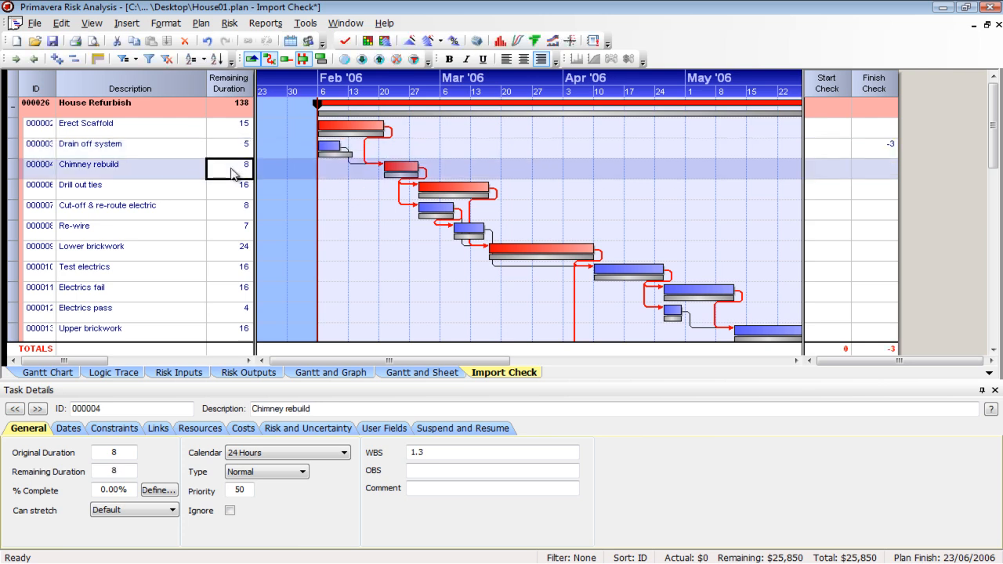
{"action": "left_click", "coordinate": [867, 155]}
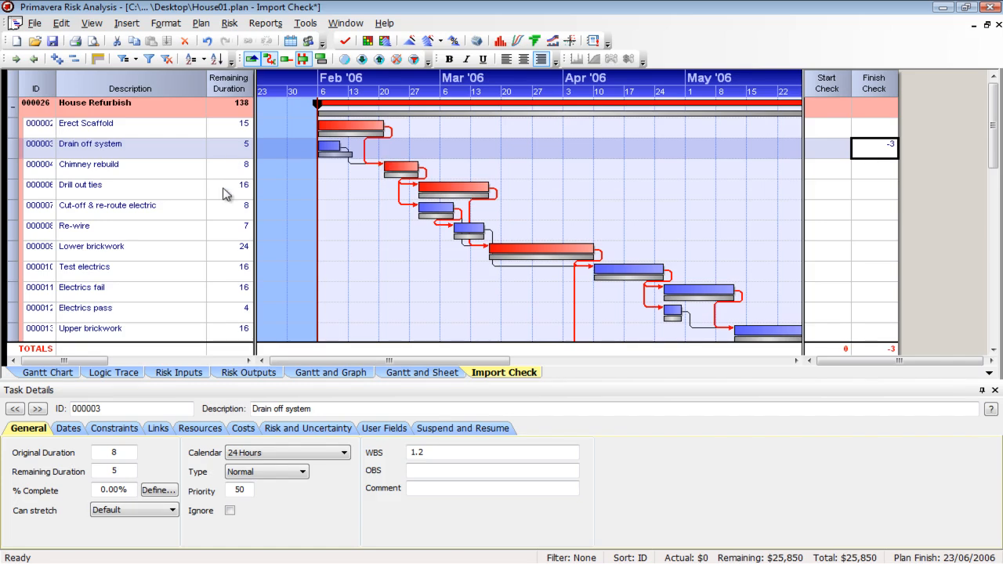
Step: Set the Drain off system task's remaining duration to 8
{"action": "left_click", "coordinate": [228, 164]}
{"action": "key", "text": "Up"}
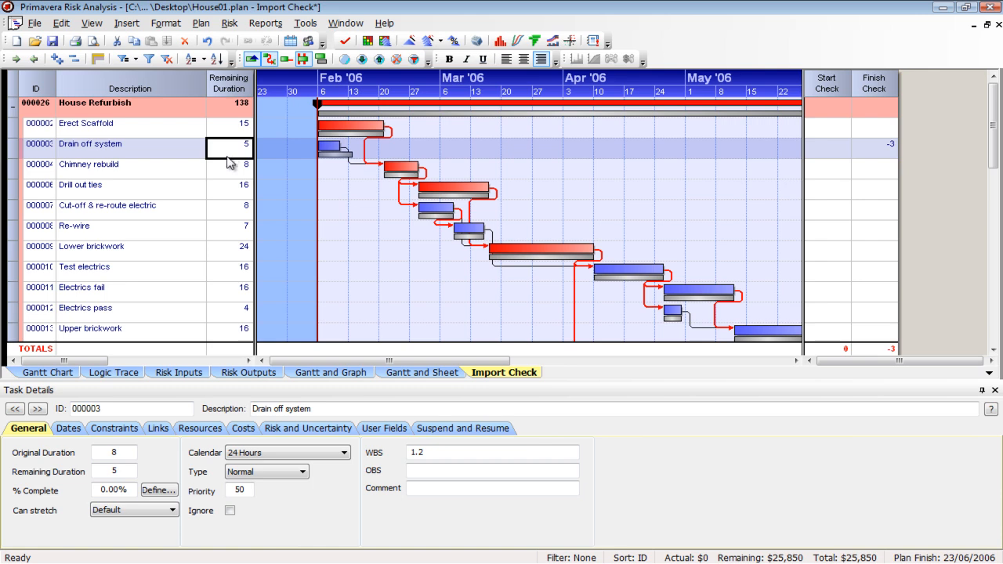
{"action": "type", "text": "8"}
{"action": "key", "text": "Return"}
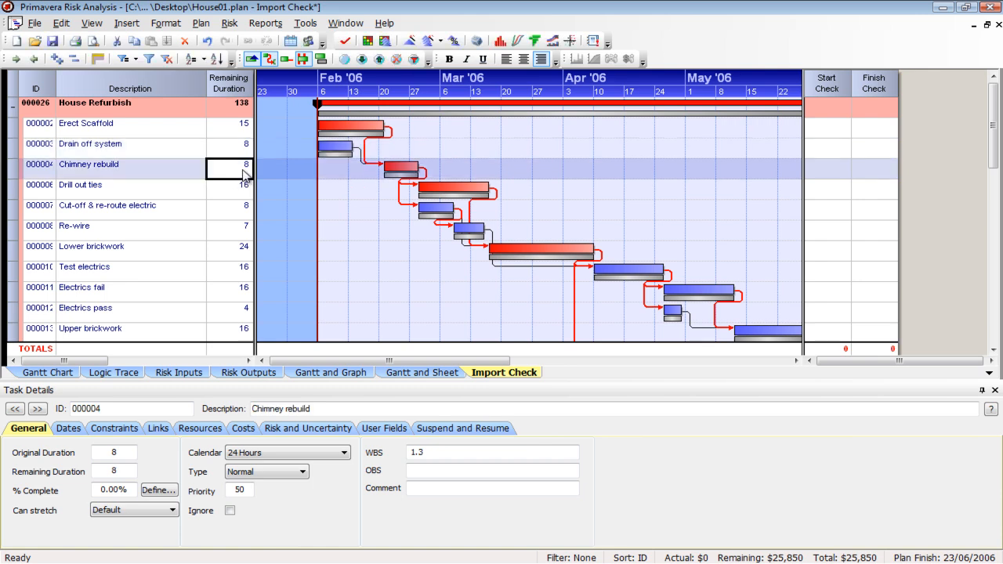
Step: Set the Chimney rebuild task's remaining duration to 14
{"action": "type", "text": "14"}
{"action": "key", "text": "Return"}
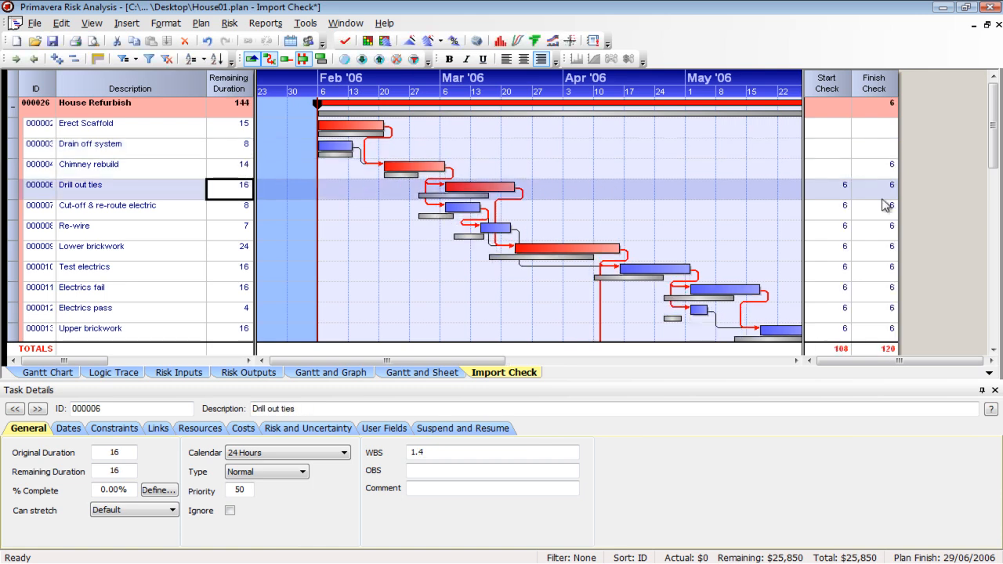
Step: Examine the start and finish check values of the tasks down to Finish, comparing those for Re-wire and Chimney rebuild
{"action": "scroll", "coordinate": [846, 184], "scroll_direction": "down", "scroll_amount": 5}
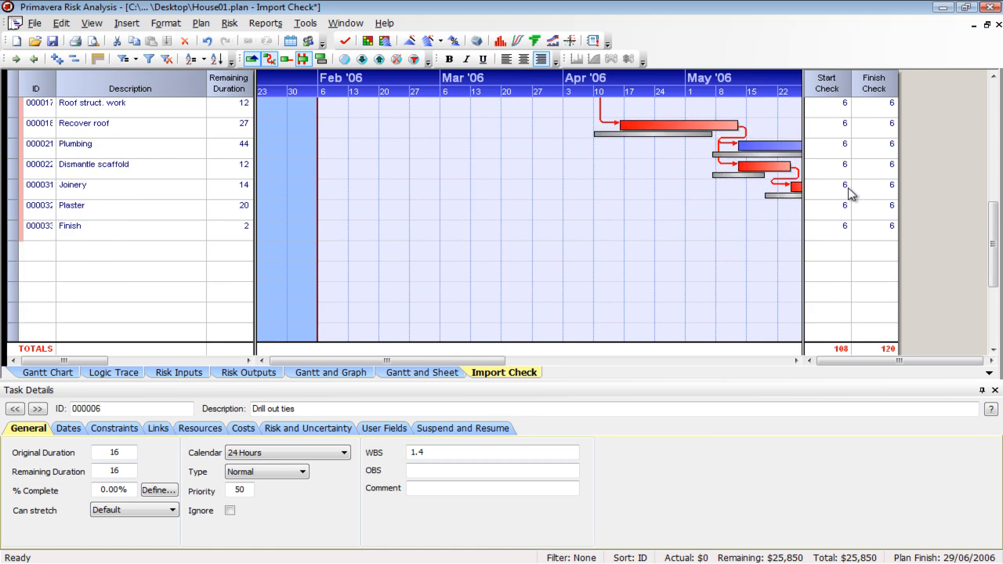
{"action": "scroll", "coordinate": [850, 194], "scroll_direction": "up", "scroll_amount": 3}
{"action": "scroll", "coordinate": [848, 188], "scroll_direction": "up", "scroll_amount": 1}
{"action": "left_click", "coordinate": [833, 172]}
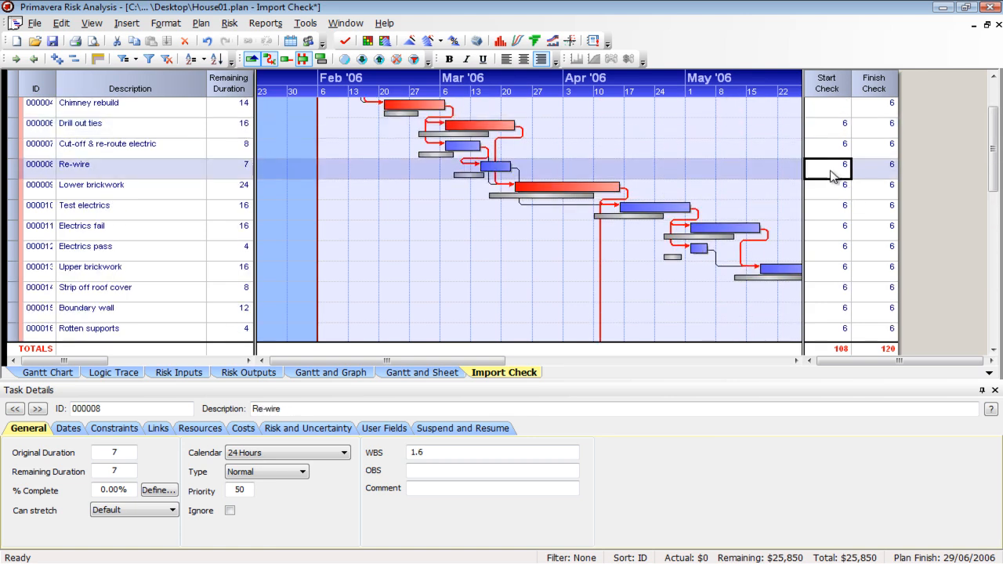
{"action": "left_click", "coordinate": [879, 178]}
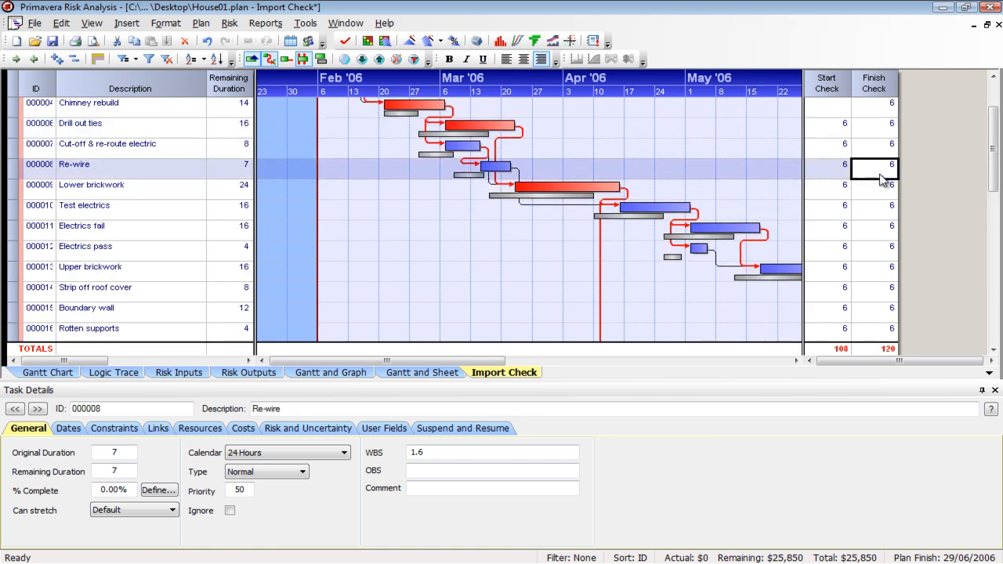
{"action": "scroll", "coordinate": [884, 180], "scroll_direction": "up", "scroll_amount": 1}
{"action": "left_click", "coordinate": [862, 175]}
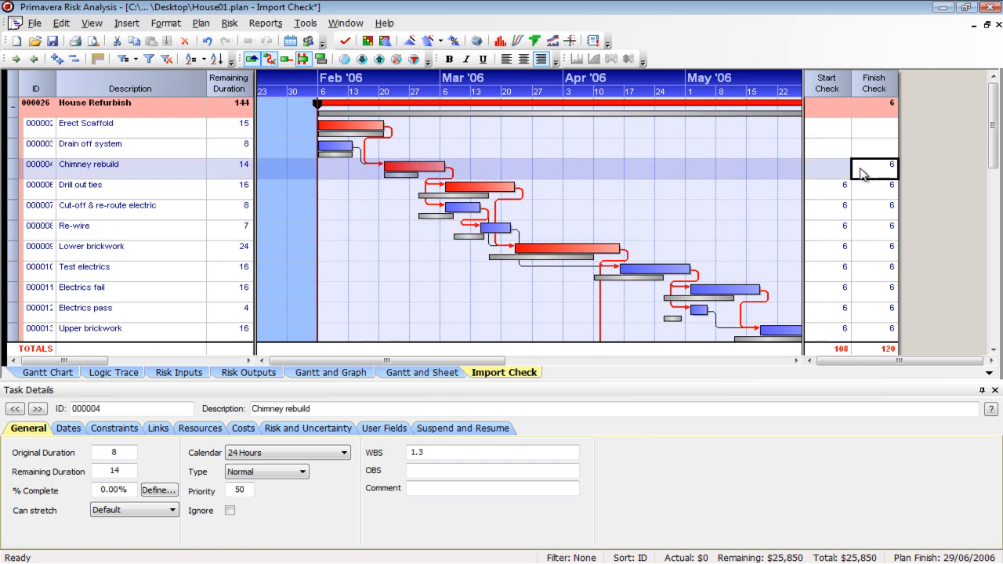
{"action": "left_click", "coordinate": [840, 179]}
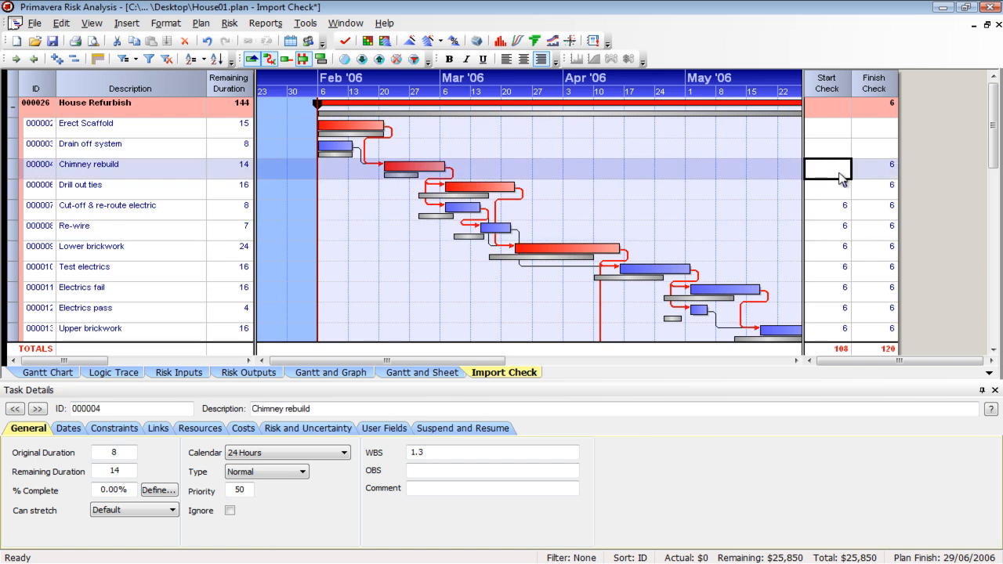
{"action": "left_click", "coordinate": [869, 179]}
{"action": "left_click", "coordinate": [844, 178]}
{"action": "left_click", "coordinate": [870, 177]}
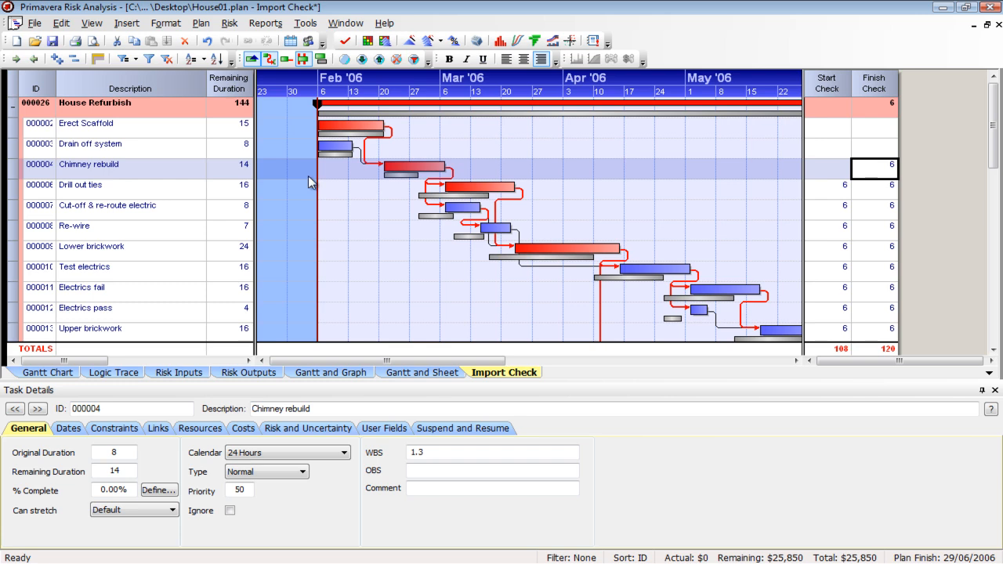
Step: Set the Chimney rebuild task's remaining duration to 8
{"action": "left_click", "coordinate": [235, 176]}
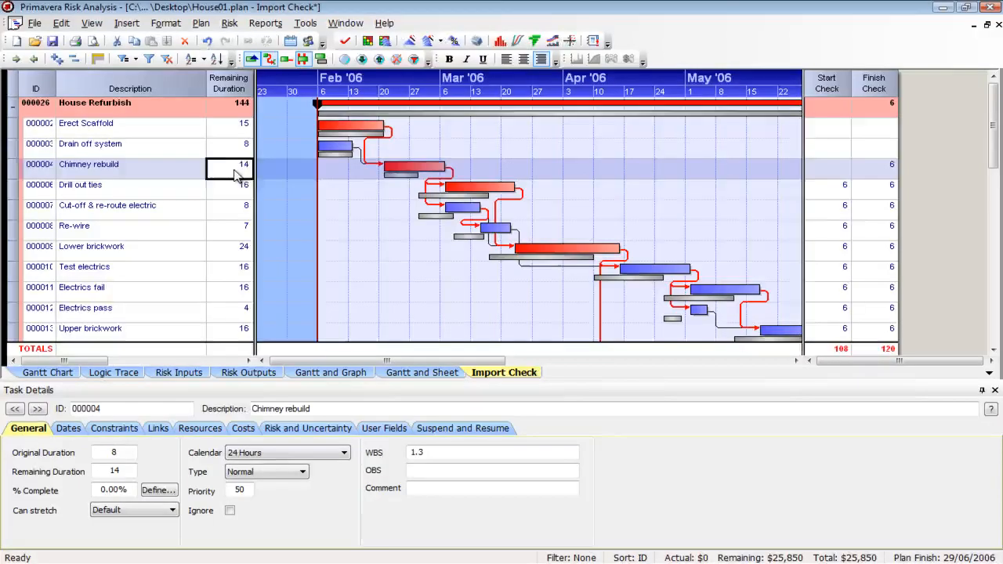
{"action": "type", "text": "8"}
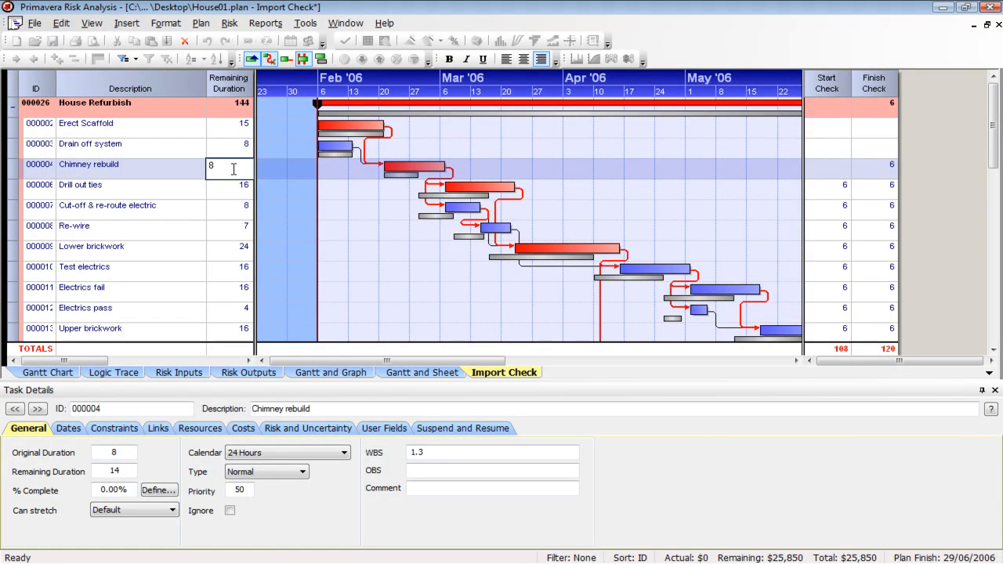
{"action": "key", "text": "Return"}
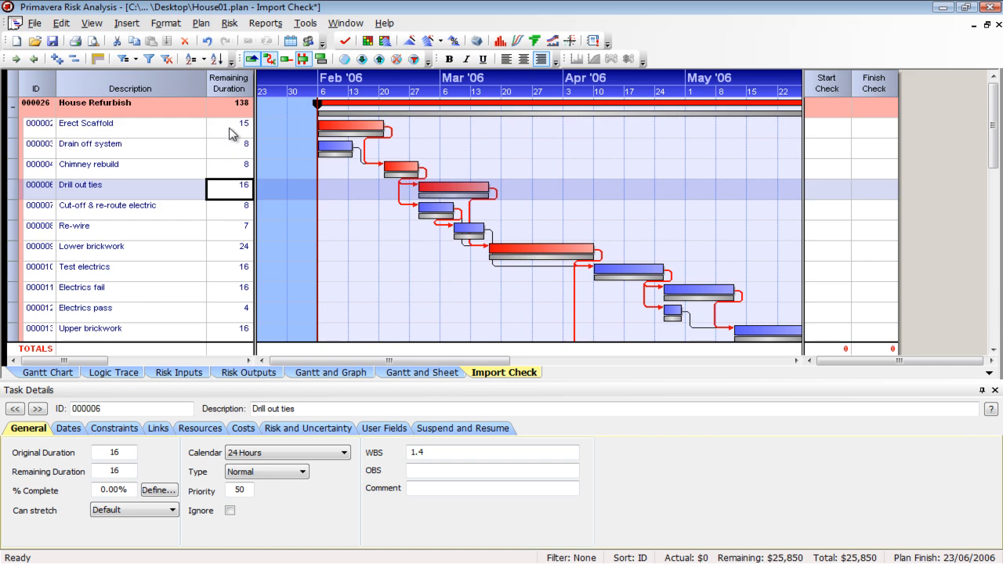
Step: Select the Erect Scaffold task's remaining duration
{"action": "left_click", "coordinate": [233, 131]}
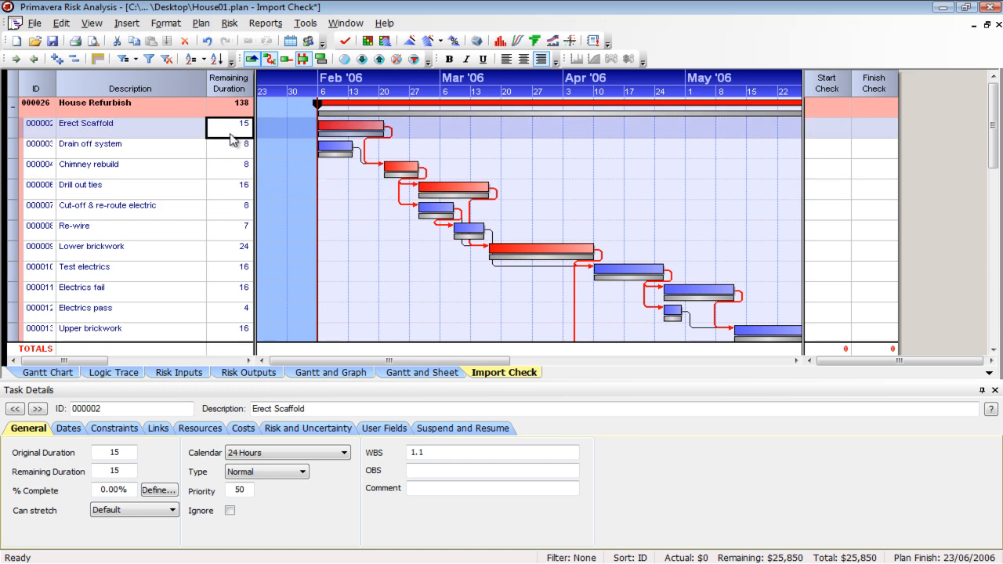